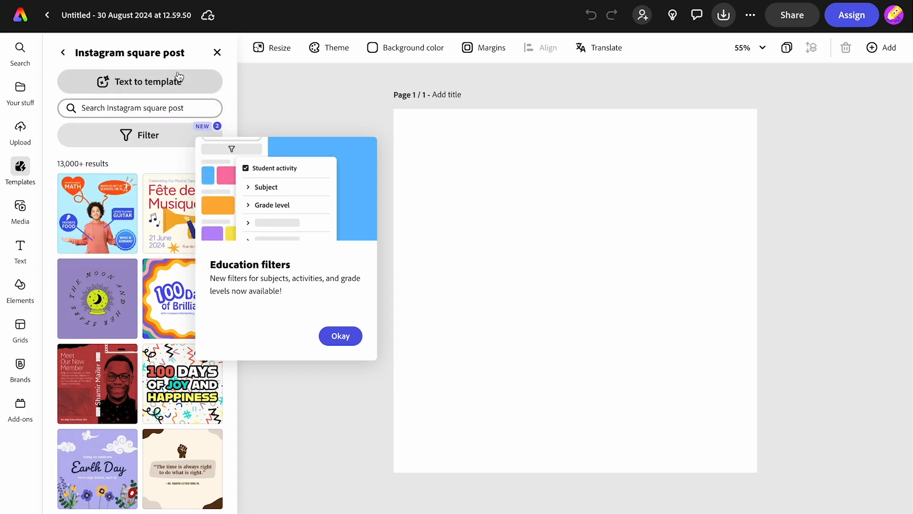
Step: Close the template suggestions and rename the document as "Dragon AI Text To Image"
{"action": "left_click", "coordinate": [218, 53]}
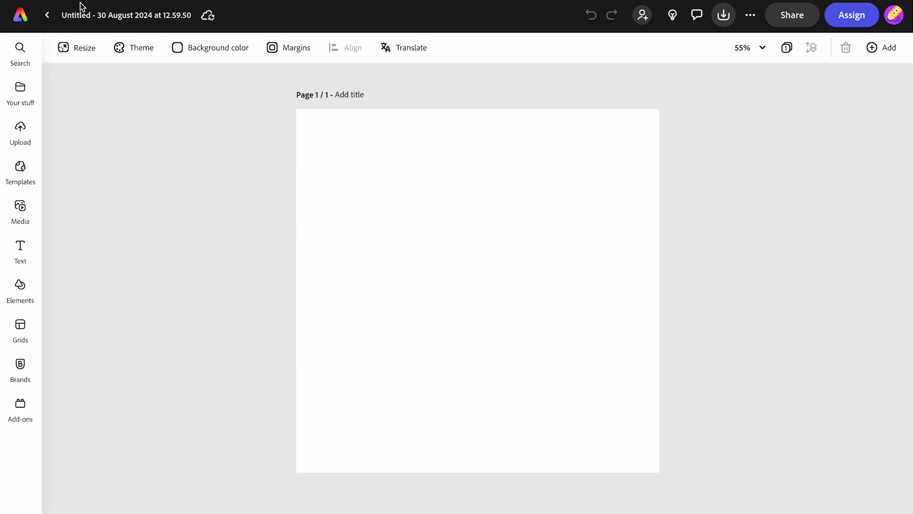
{"action": "left_click", "coordinate": [82, 10]}
{"action": "key", "text": "ctrl+a"}
{"action": "type", "text": "Dragon AI Text To Image"}
{"action": "key", "text": "Return"}
Step: Start a Square (1:1) text-to-image generation and enter the prompt for a full-length silver-scaled dragon with red eyes, long red tongue and heart-shaped wings
{"action": "left_click", "coordinate": [20, 209]}
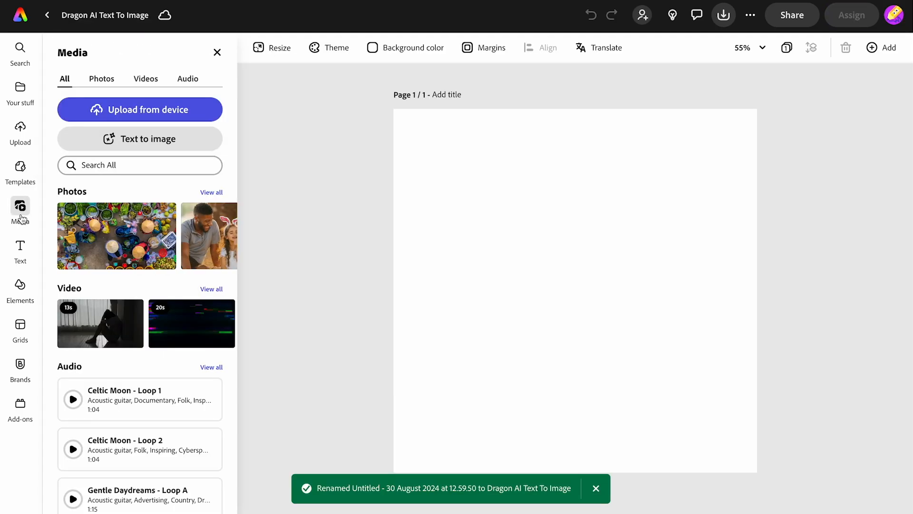
{"action": "left_click", "coordinate": [127, 144]}
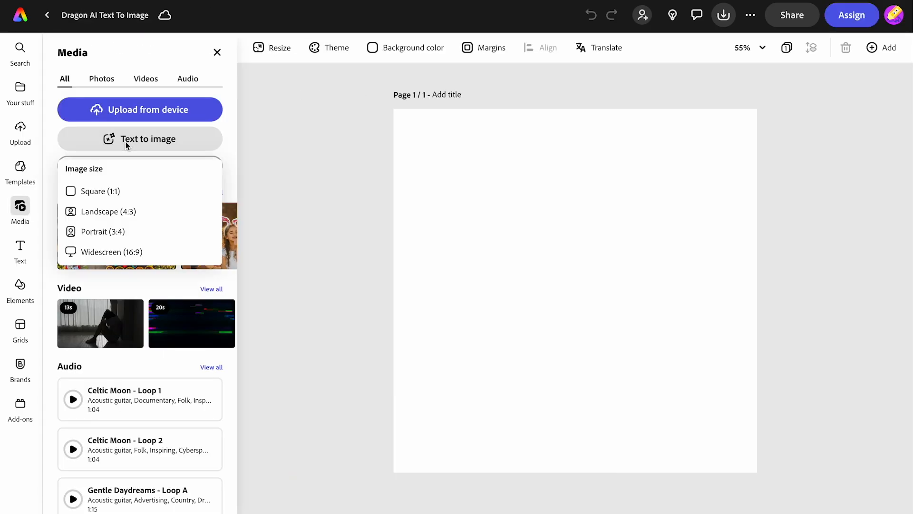
{"action": "left_click", "coordinate": [106, 195]}
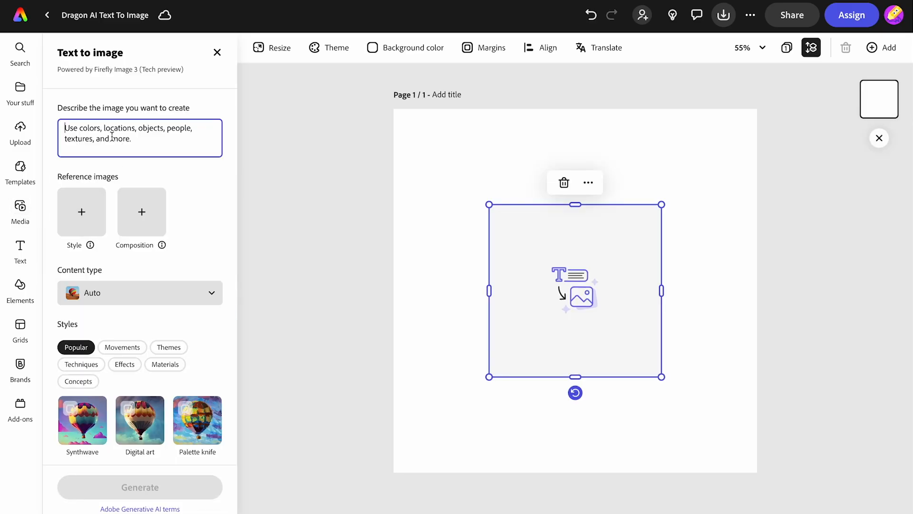
{"action": "key", "text": "ctrl+v"}
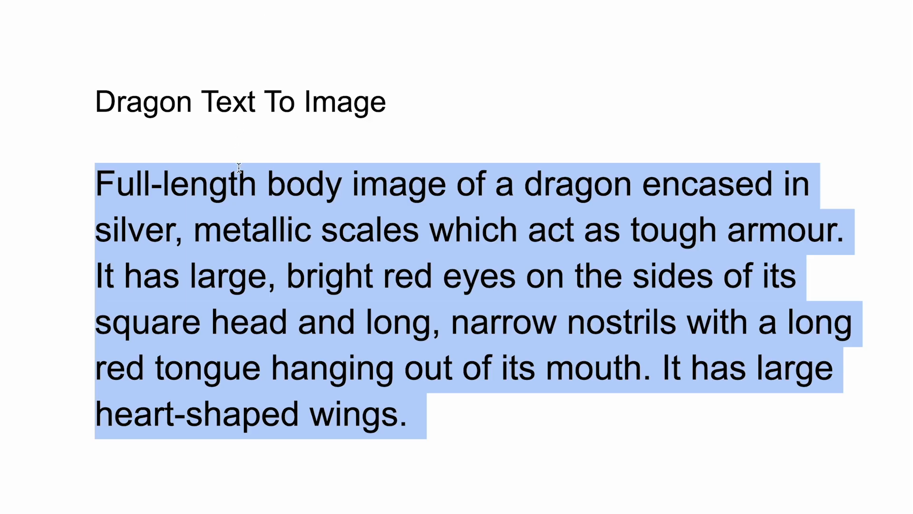
Step: Review the dragon prompt's key descriptive phrases: body length, metallic scales, bright red eyes and long, narrow nostrils
{"action": "left_click_drag", "start_coordinate": [101, 185], "coordinate": [340, 186]}
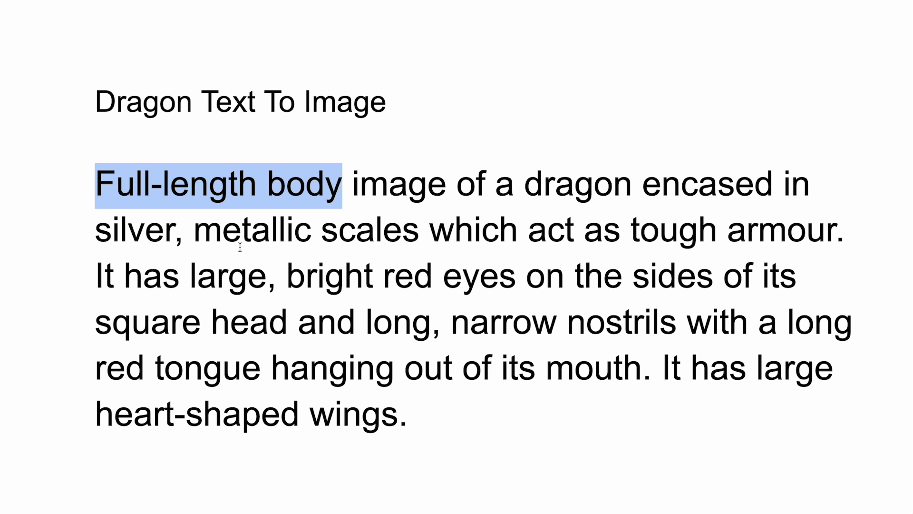
{"action": "left_click_drag", "start_coordinate": [95, 229], "coordinate": [415, 229]}
{"action": "left_click_drag", "start_coordinate": [291, 272], "coordinate": [512, 272]}
{"action": "left_click_drag", "start_coordinate": [365, 320], "coordinate": [674, 314]}
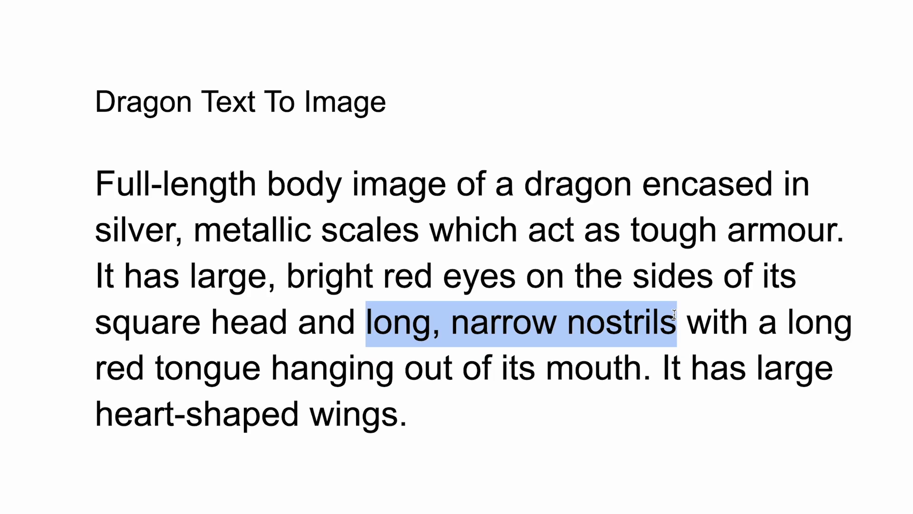
{"action": "left_click", "coordinate": [482, 418]}
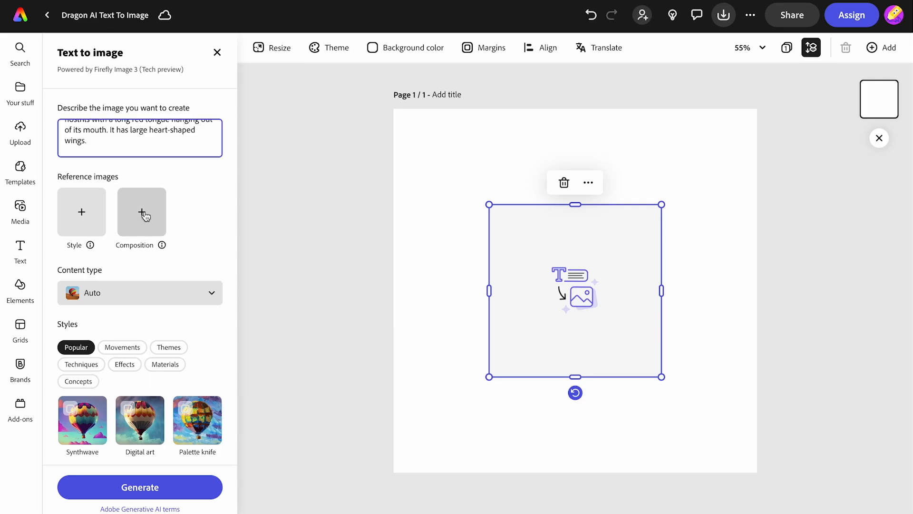
Step: Set the content type to Art and generate the dragon images
{"action": "left_click", "coordinate": [149, 294]}
{"action": "left_click", "coordinate": [149, 245]}
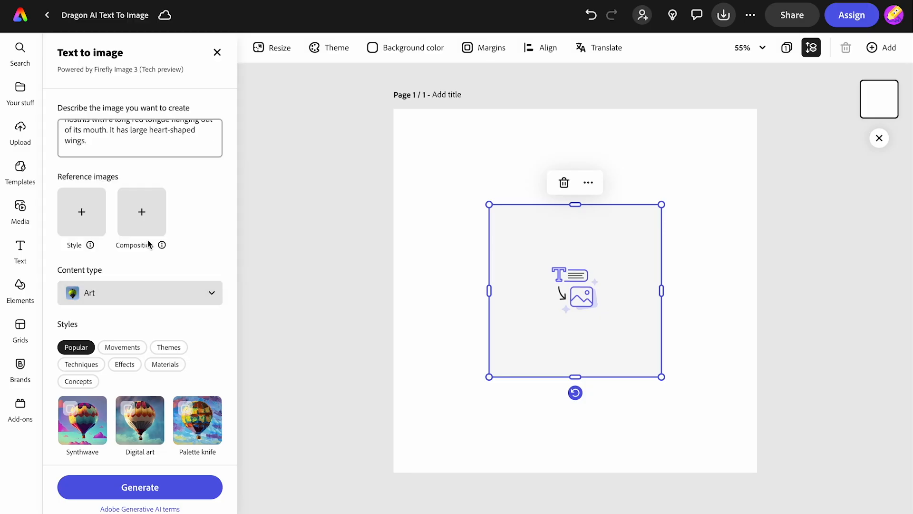
{"action": "scroll", "coordinate": [153, 343], "scroll_direction": "down", "scroll_amount": 2}
{"action": "left_click", "coordinate": [149, 483]}
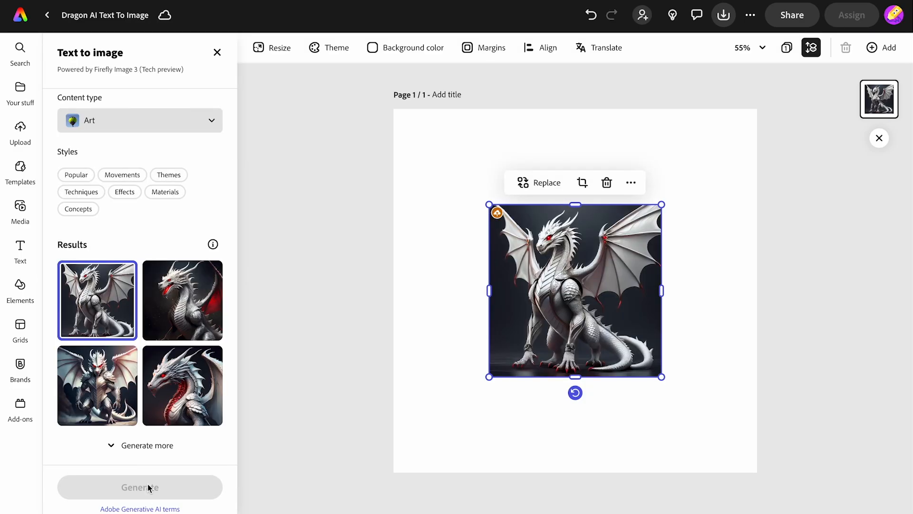
Step: Preview the four generated dragons on the page and return to the first, a full-body dragon with spread wings
{"action": "left_click", "coordinate": [186, 324]}
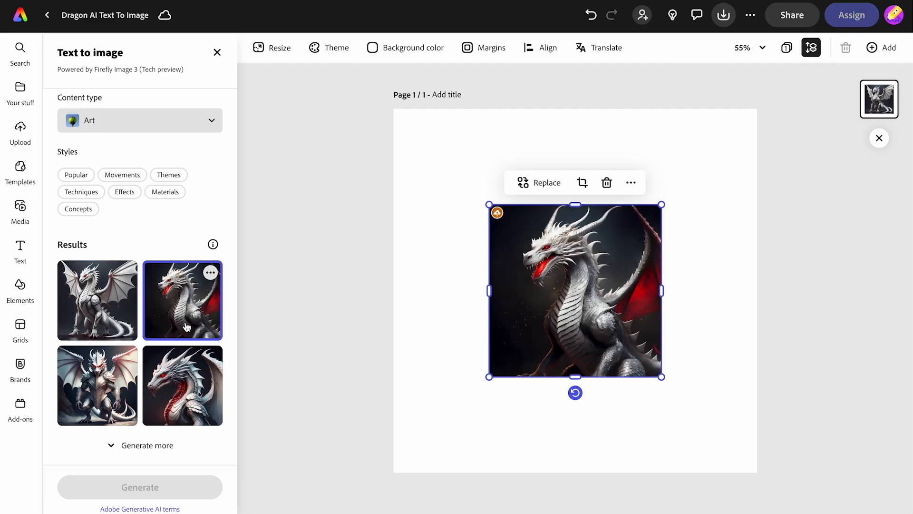
{"action": "left_click", "coordinate": [181, 391]}
{"action": "left_click", "coordinate": [110, 397]}
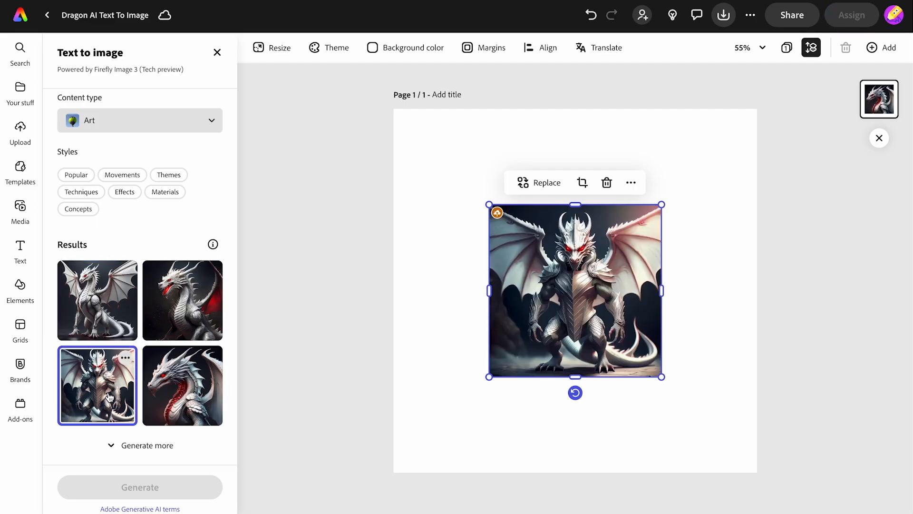
{"action": "left_click", "coordinate": [104, 305]}
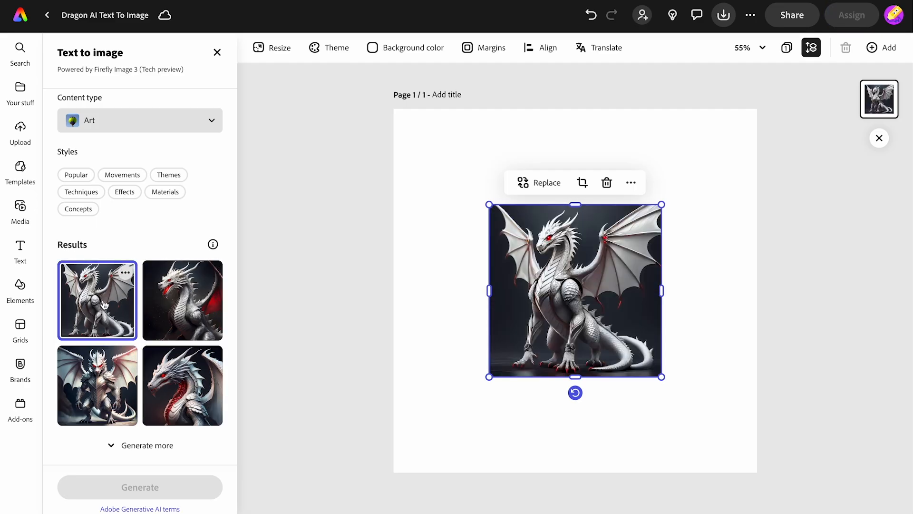
Step: Enlarge the dragon image from two opposite corners until it fills the whole square page, and deselect it
{"action": "left_click_drag", "start_coordinate": [489, 205], "coordinate": [394, 109]}
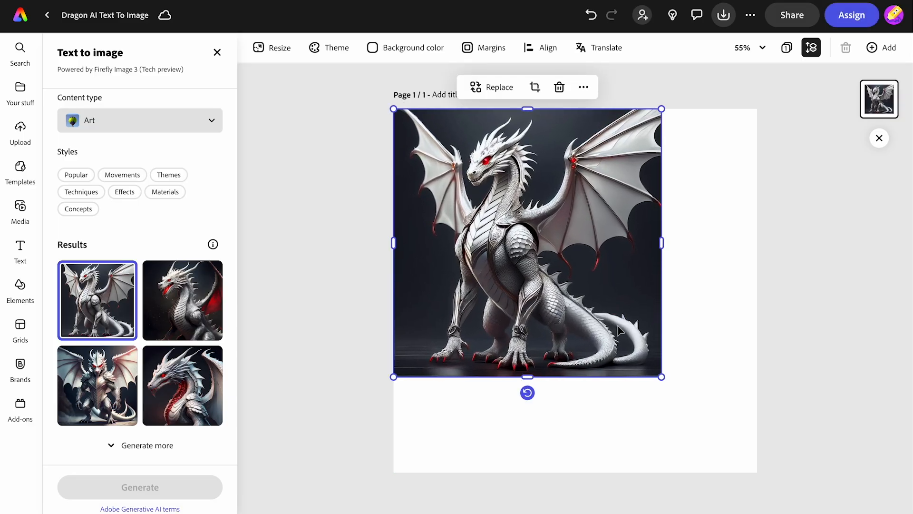
{"action": "left_click_drag", "start_coordinate": [659, 375], "coordinate": [755, 471]}
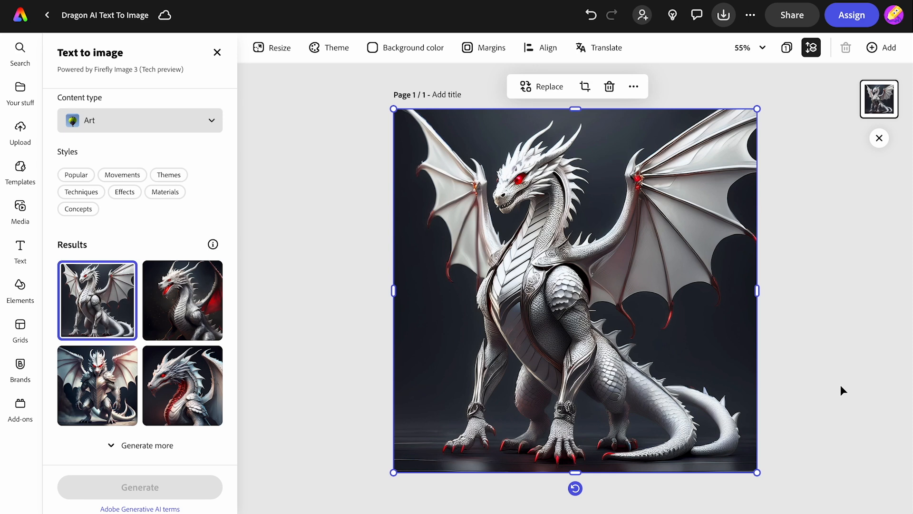
{"action": "left_click", "coordinate": [840, 384]}
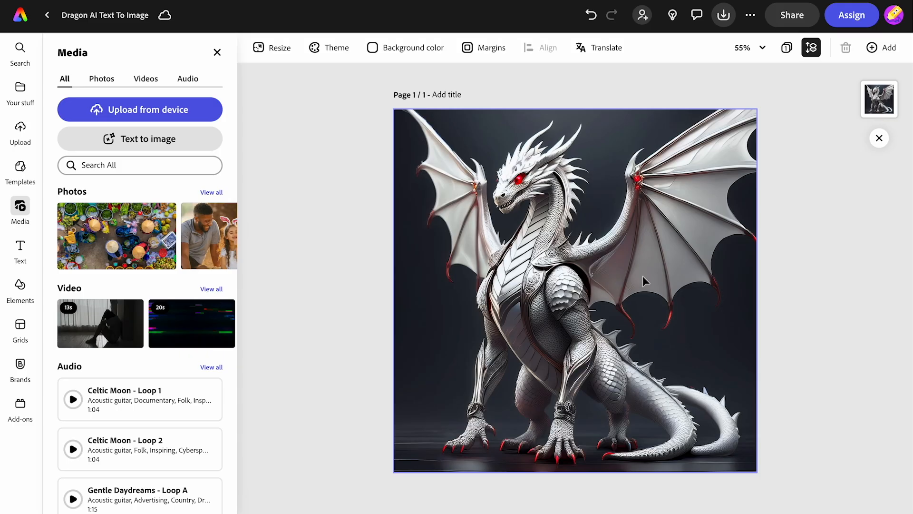
Step: Add a text box reading "My AI Dragon" over the dragon image
{"action": "left_click", "coordinate": [19, 253]}
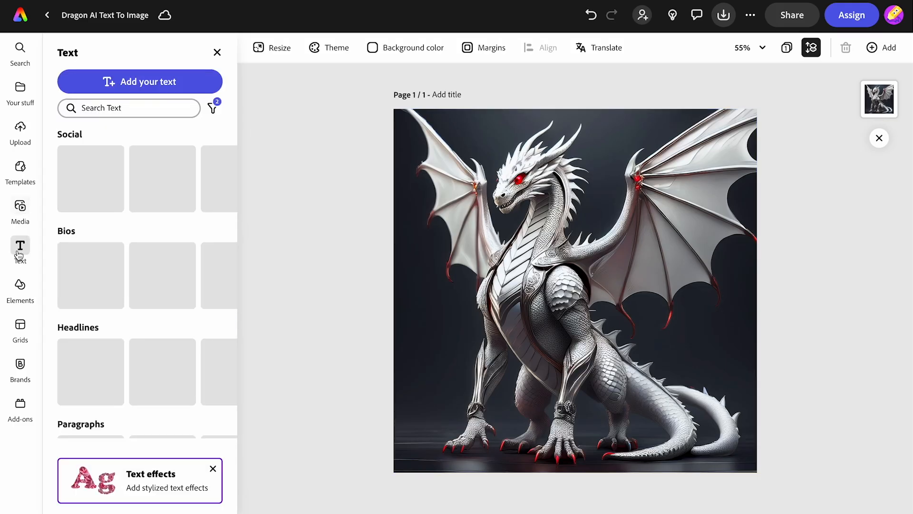
{"action": "left_click", "coordinate": [114, 82]}
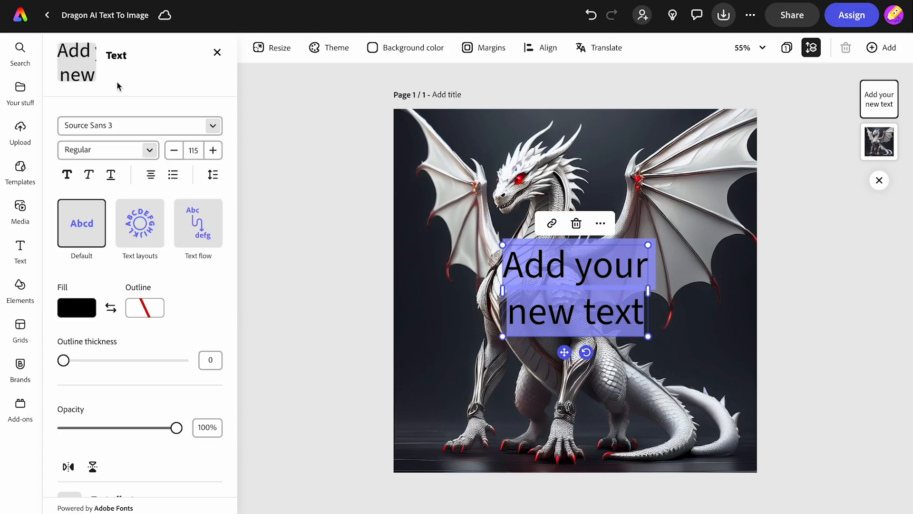
{"action": "key", "text": "BackSpace"}
{"action": "type", "text": "Mt"}
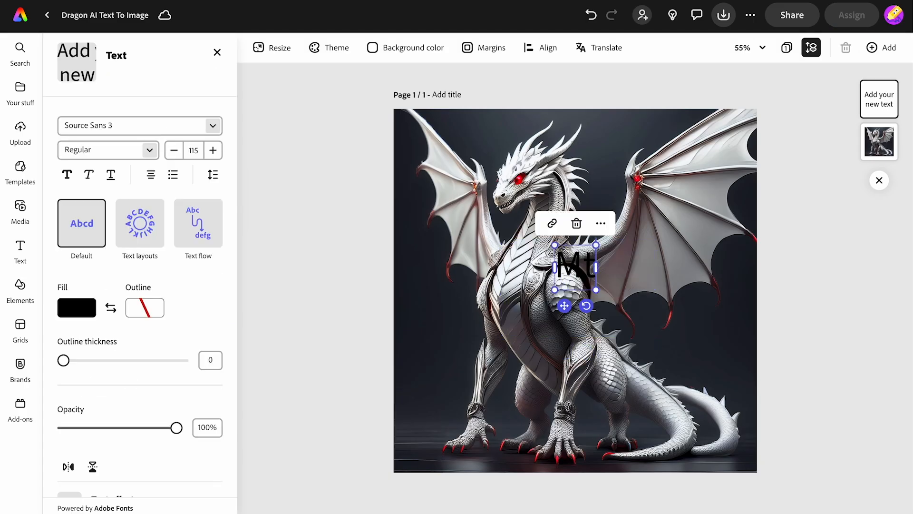
{"action": "type", "text": " AI Dragon"}
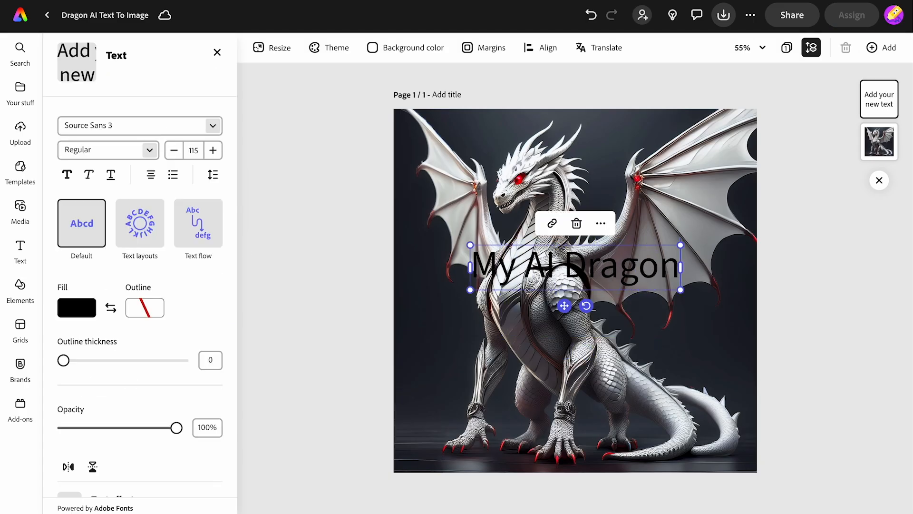
Step: Place a solid rectangular shape behind the "My AI Dragon" text
{"action": "scroll", "coordinate": [118, 402], "scroll_direction": "down", "scroll_amount": 3}
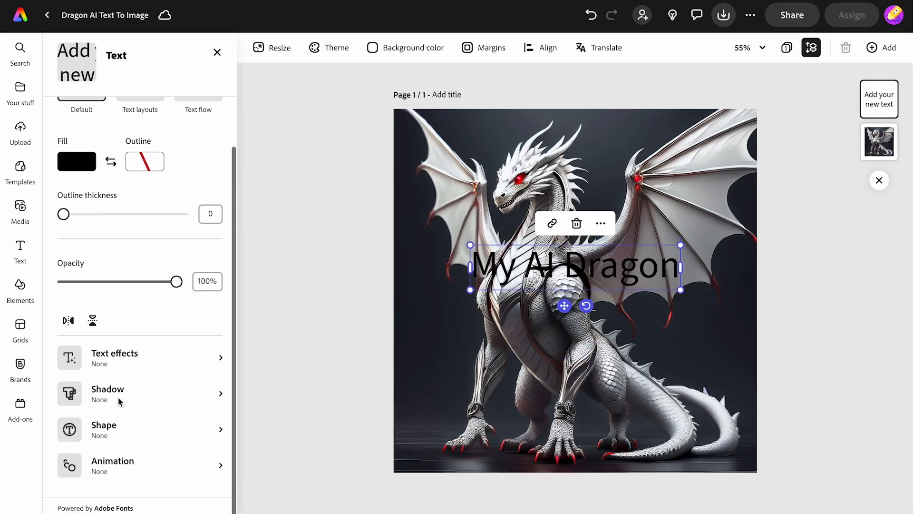
{"action": "left_click", "coordinate": [119, 438]}
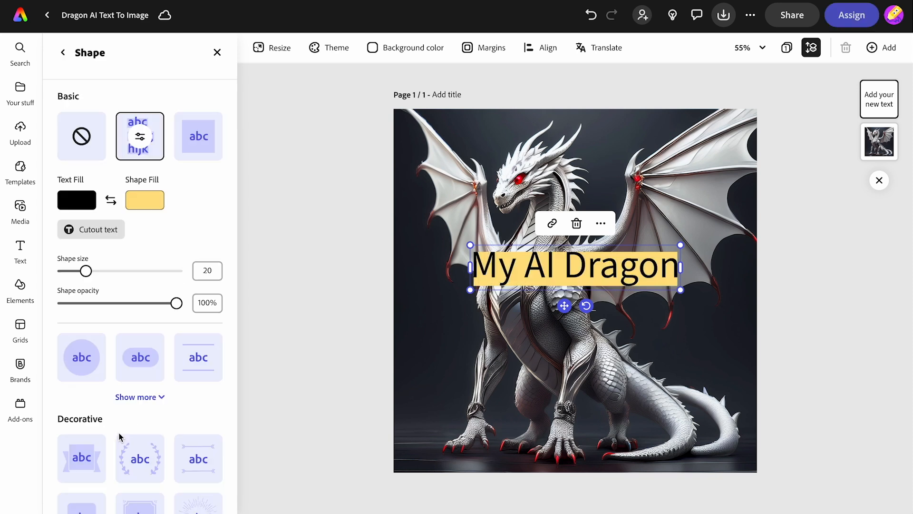
{"action": "left_click", "coordinate": [203, 139]}
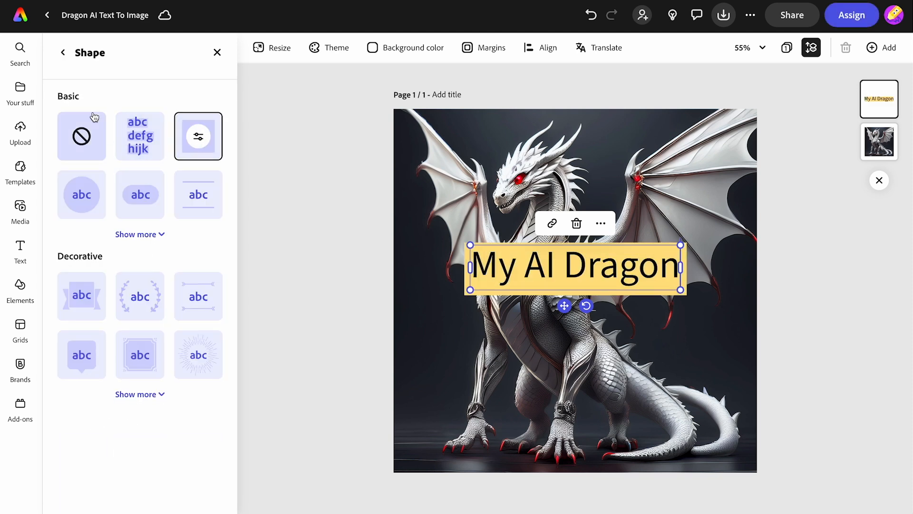
{"action": "left_click", "coordinate": [63, 53]}
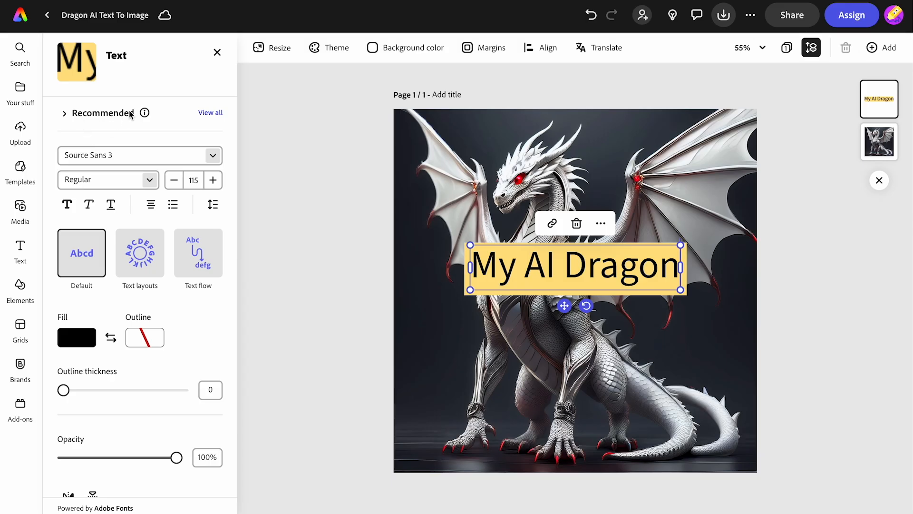
Step: Apply the recommended slim italic Noto Serif style to the "My AI Dragon" text
{"action": "left_click", "coordinate": [210, 112]}
{"action": "scroll", "coordinate": [141, 363], "scroll_direction": "down", "scroll_amount": 3}
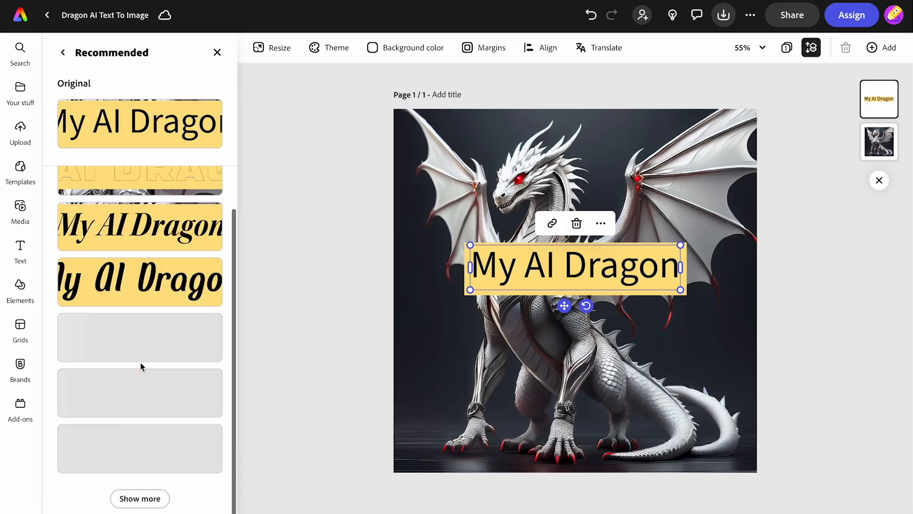
{"action": "left_click", "coordinate": [140, 446]}
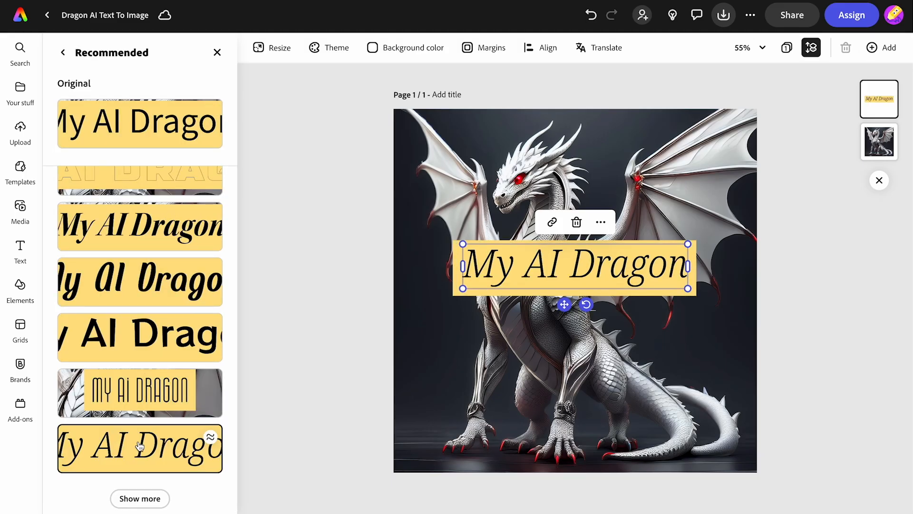
{"action": "left_click", "coordinate": [62, 52]}
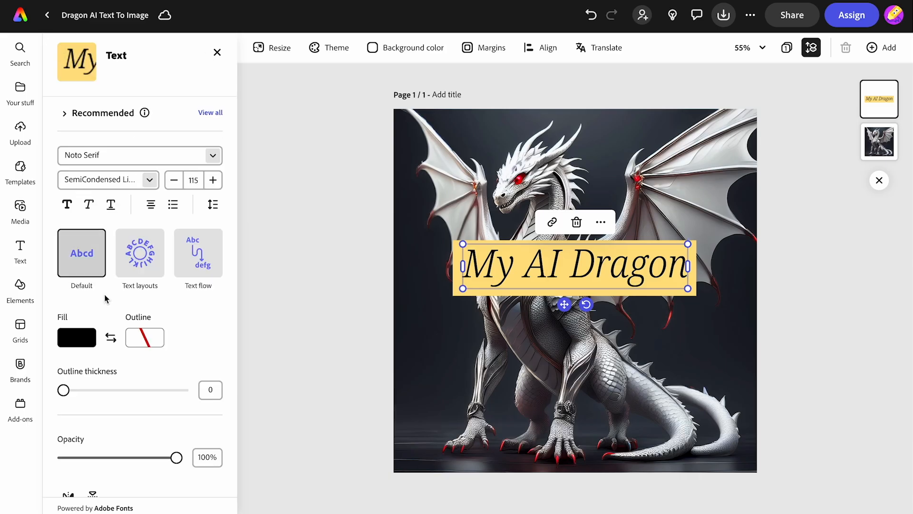
Step: Fill the rectangle behind the text with red sampled from the dragon's eye
{"action": "scroll", "coordinate": [106, 298], "scroll_direction": "down", "scroll_amount": 3}
{"action": "left_click", "coordinate": [104, 423]}
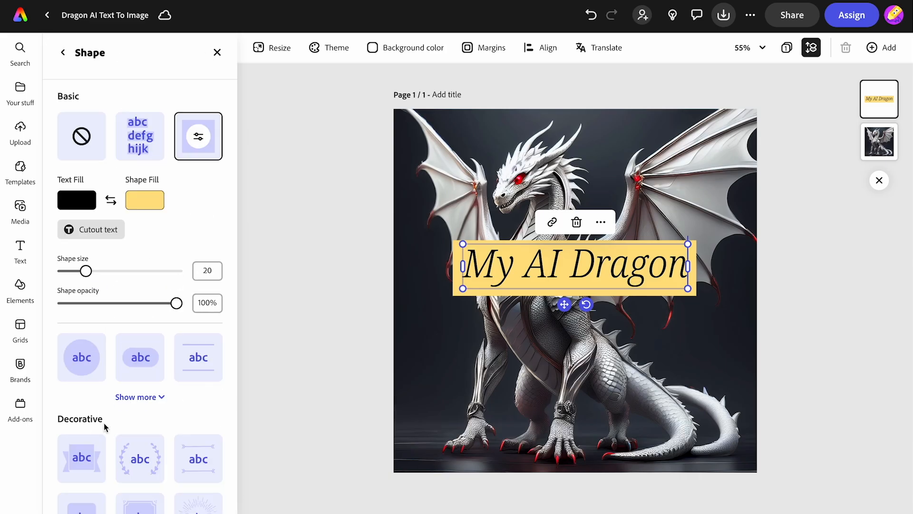
{"action": "left_click", "coordinate": [140, 203]}
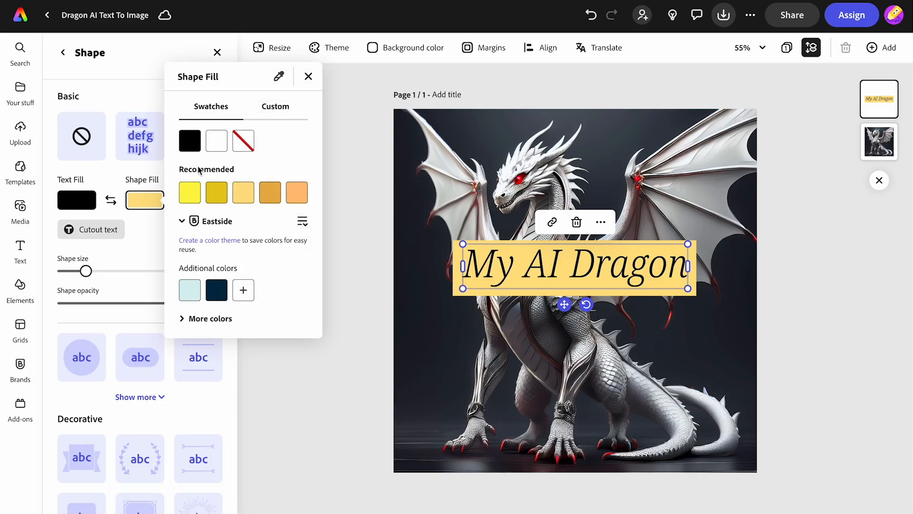
{"action": "left_click", "coordinate": [279, 76]}
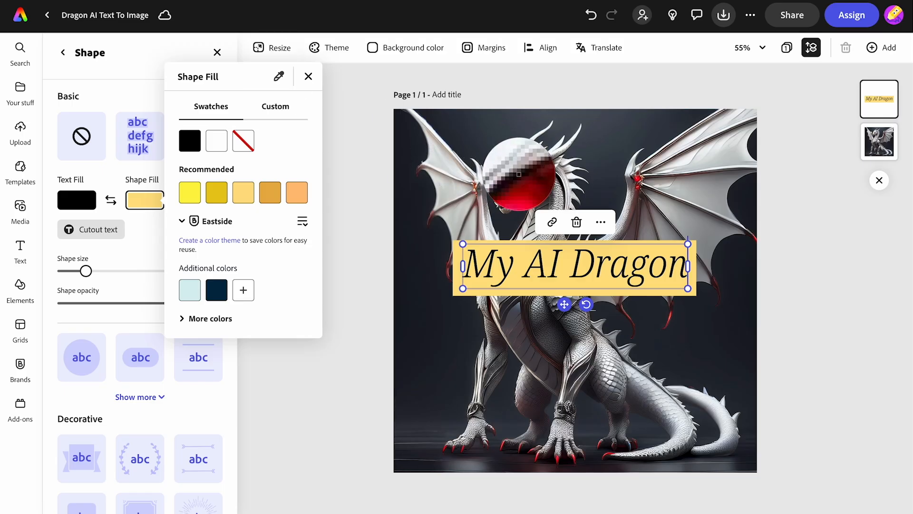
{"action": "left_click", "coordinate": [519, 177]}
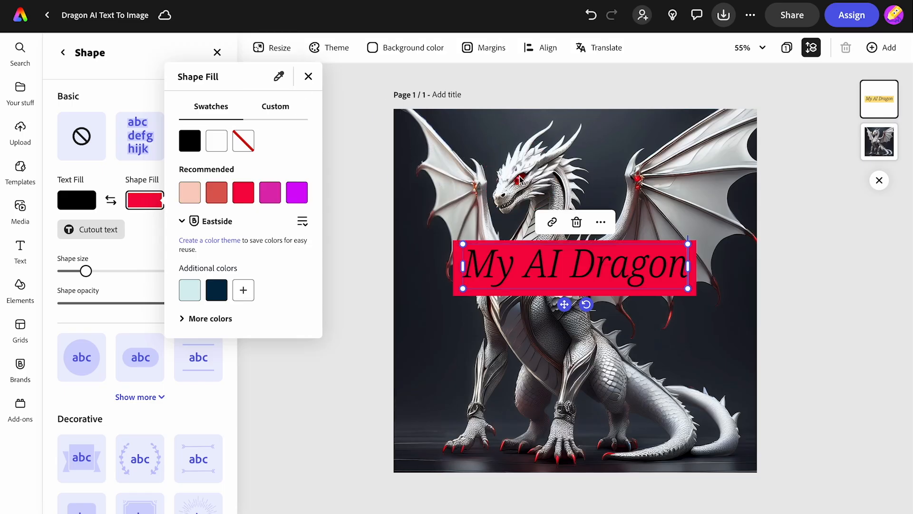
Step: Set the text fill of "My AI Dragon" to white and return to the text settings
{"action": "left_click", "coordinate": [72, 202]}
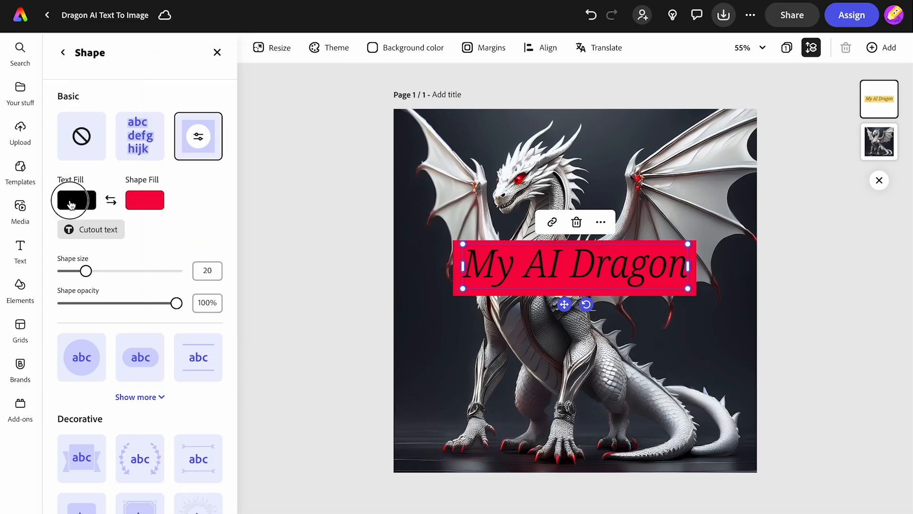
{"action": "left_click", "coordinate": [71, 202]}
{"action": "left_click", "coordinate": [148, 150]}
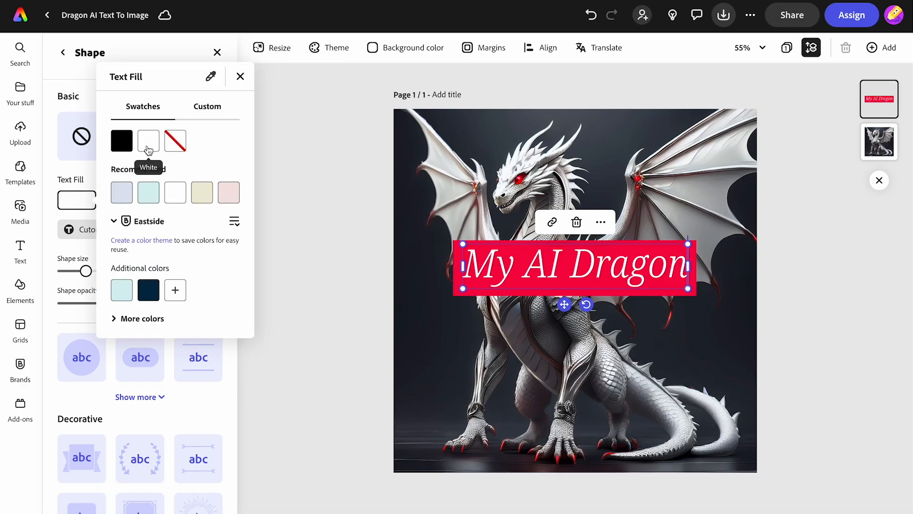
{"action": "left_click", "coordinate": [86, 142]}
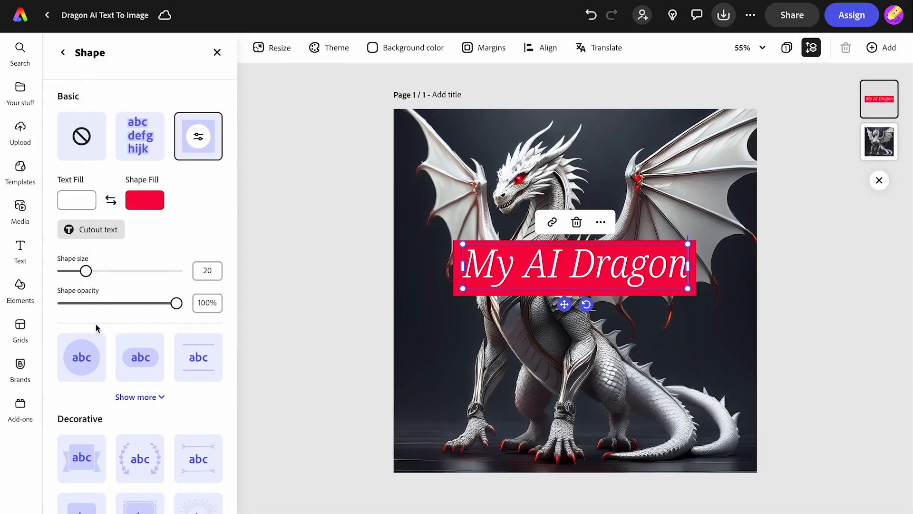
{"action": "left_click", "coordinate": [63, 53]}
{"action": "scroll", "coordinate": [135, 339], "scroll_direction": "down", "scroll_amount": 2}
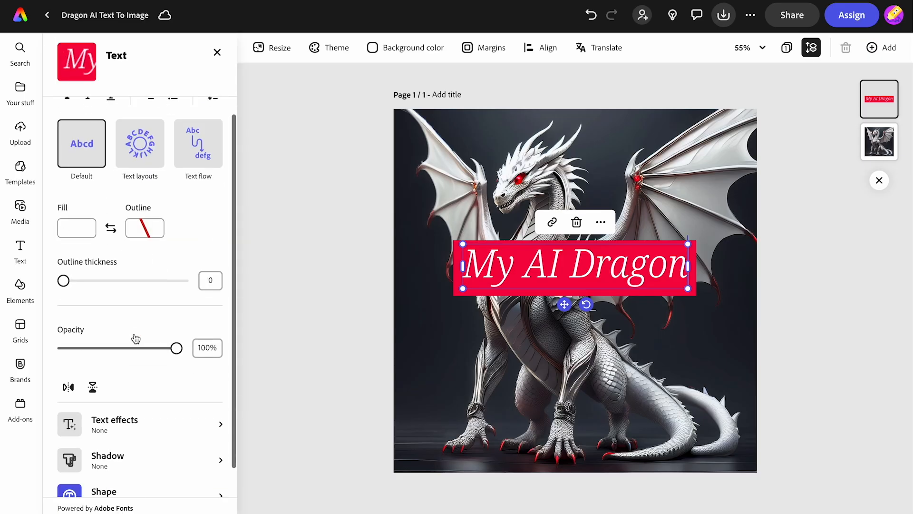
Step: Apply the Dynamic text layout to the red title banner and move it to the artwork's right edge, just below the middle
{"action": "scroll", "coordinate": [136, 338], "scroll_direction": "down", "scroll_amount": 1}
{"action": "left_click", "coordinate": [140, 111]}
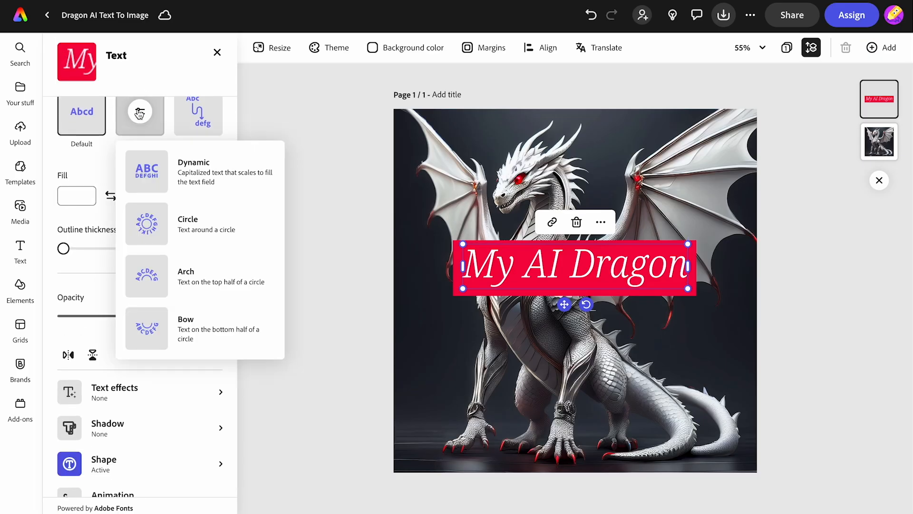
{"action": "left_click", "coordinate": [153, 191]}
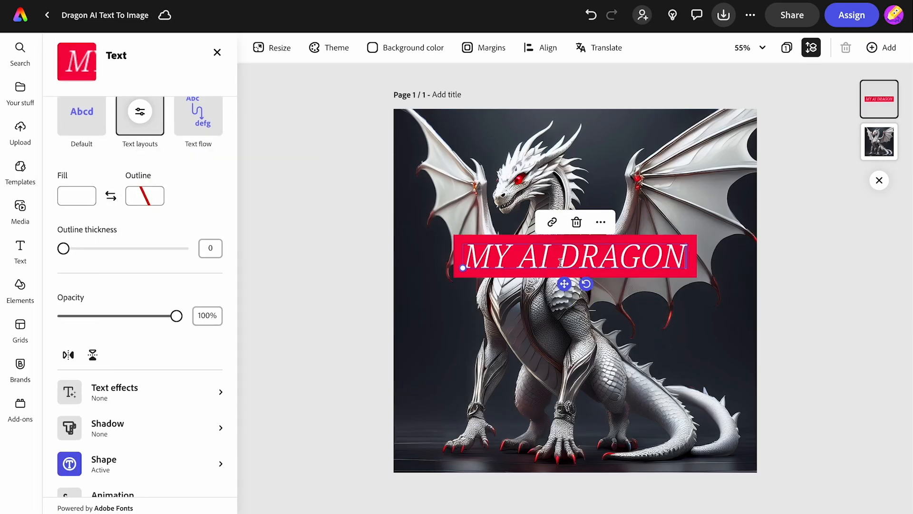
{"action": "left_click_drag", "start_coordinate": [565, 281], "coordinate": [626, 355]}
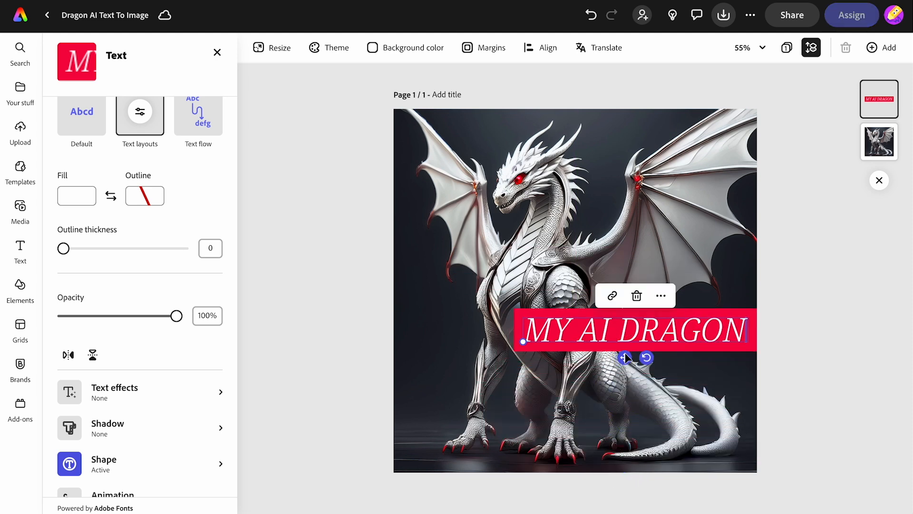
{"action": "left_click", "coordinate": [780, 326]}
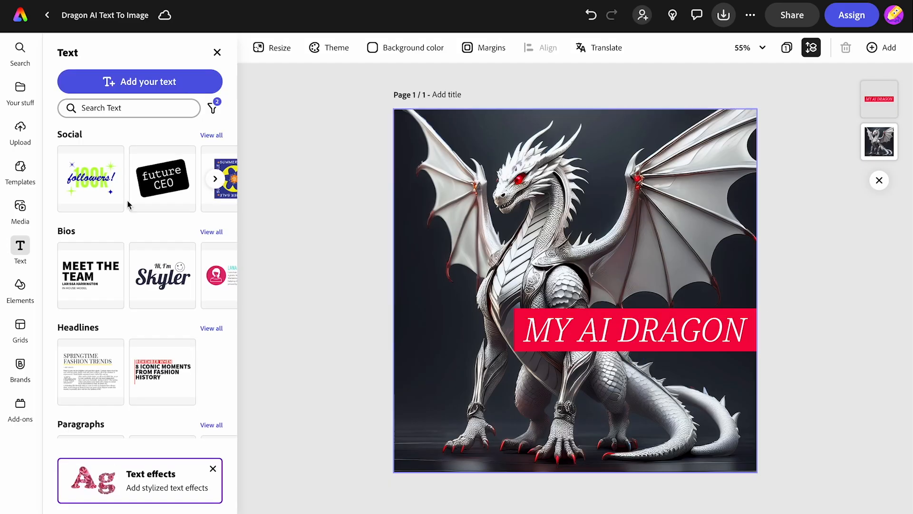
Step: Add a text label reading "large, bright red eyes" from the prompt document and shrink it to size 48 above the title
{"action": "left_click", "coordinate": [113, 75]}
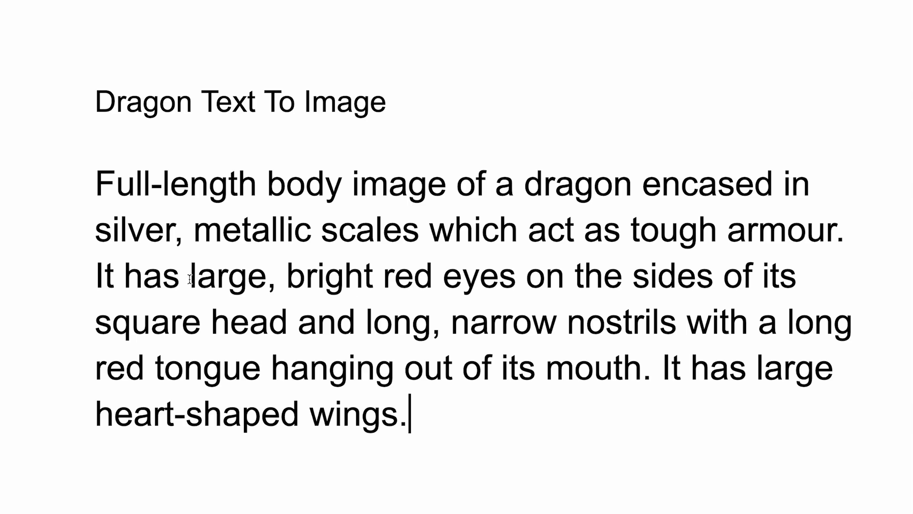
{"action": "left_click_drag", "start_coordinate": [191, 275], "coordinate": [512, 281]}
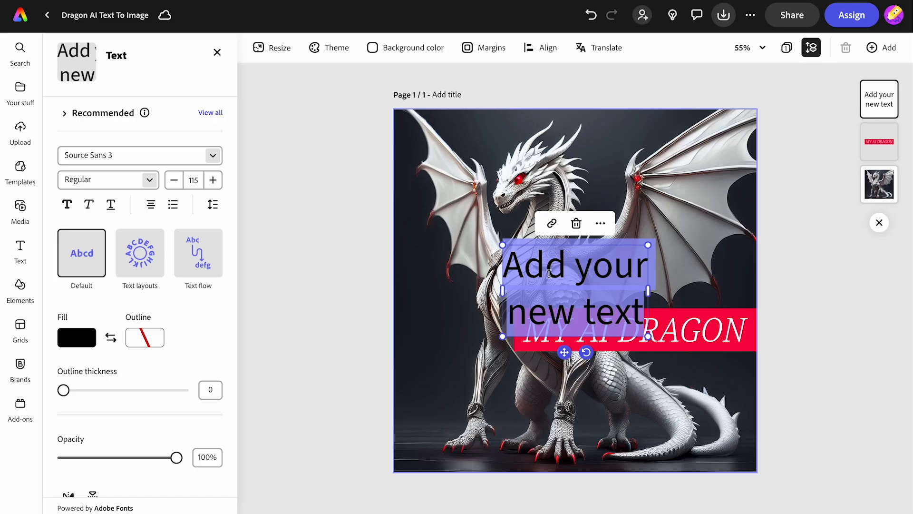
{"action": "type", "text": "large, bright red eyes"}
{"action": "left_click_drag", "start_coordinate": [406, 245], "coordinate": [605, 271]}
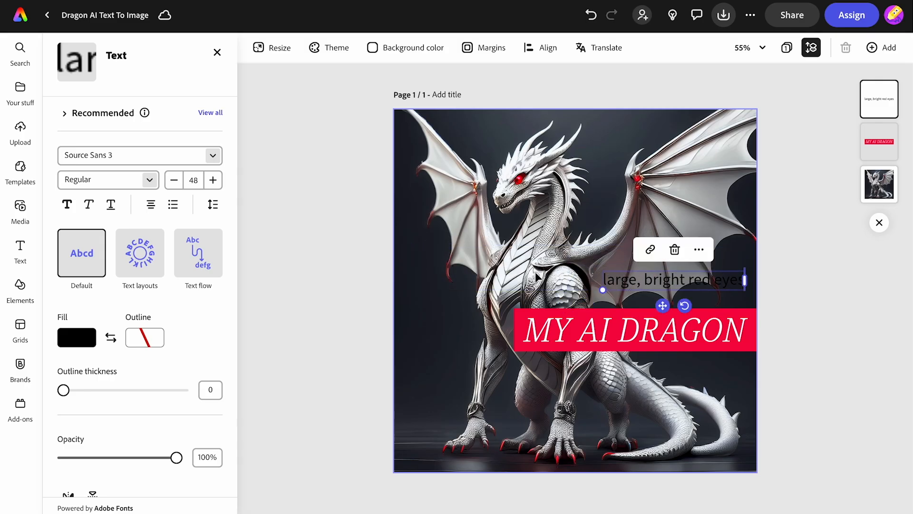
Step: Place a solid rectangular shape behind the "large, bright red eyes" label
{"action": "scroll", "coordinate": [187, 418], "scroll_direction": "down", "scroll_amount": 4}
{"action": "left_click", "coordinate": [127, 429]}
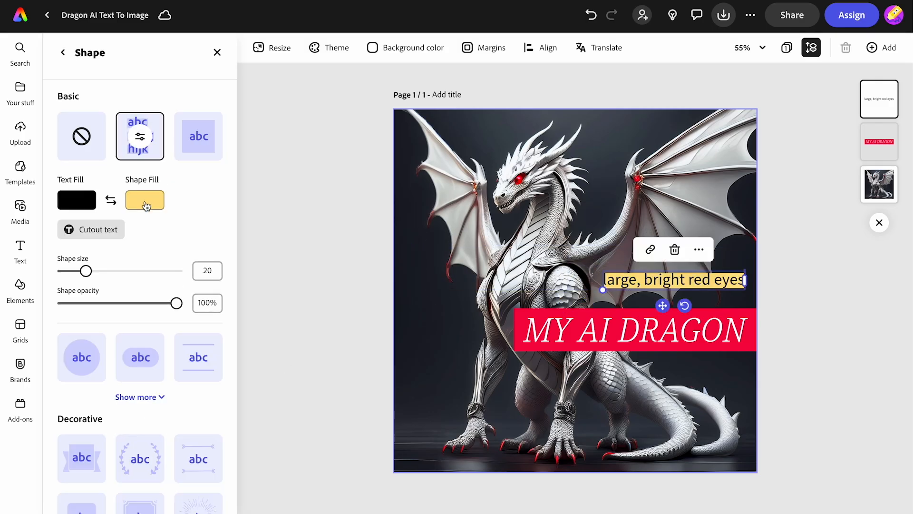
{"action": "left_click", "coordinate": [197, 138]}
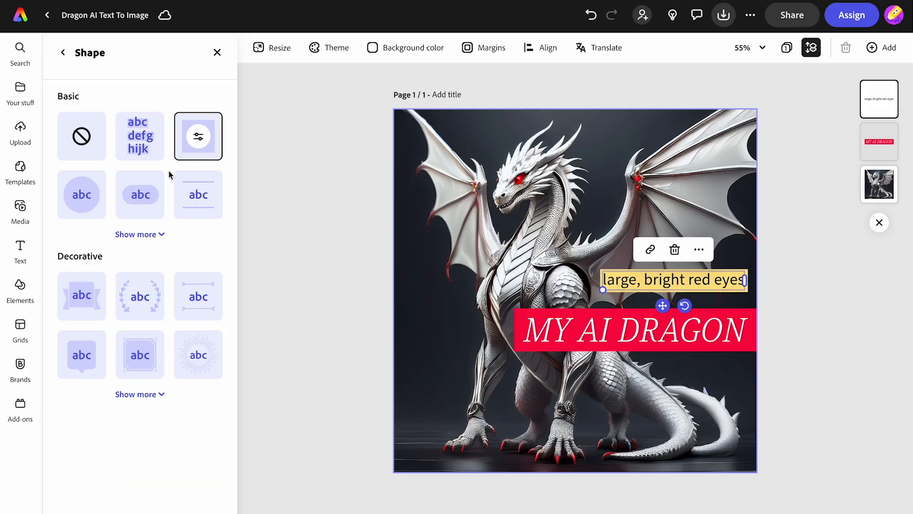
{"action": "left_click", "coordinate": [198, 137]}
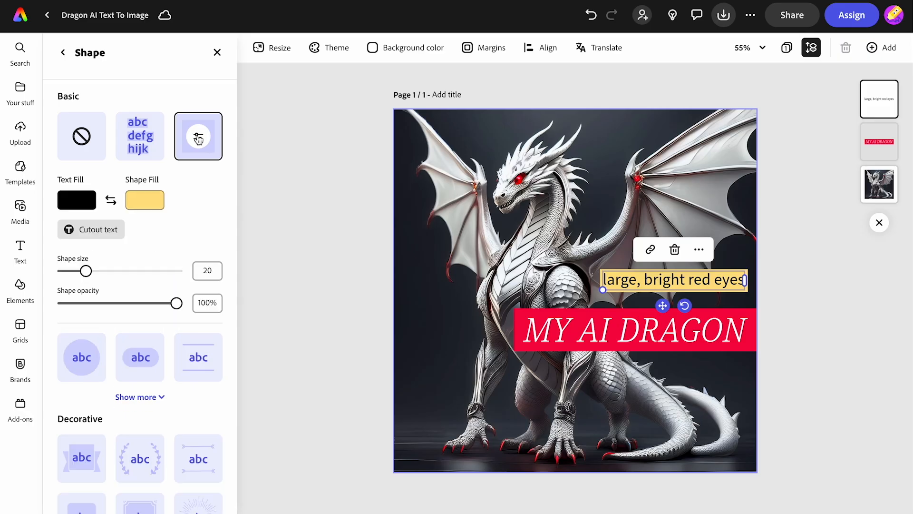
Step: Set the label's text fill to white and its shape fill to the custom dark green #139C03
{"action": "left_click", "coordinate": [70, 203]}
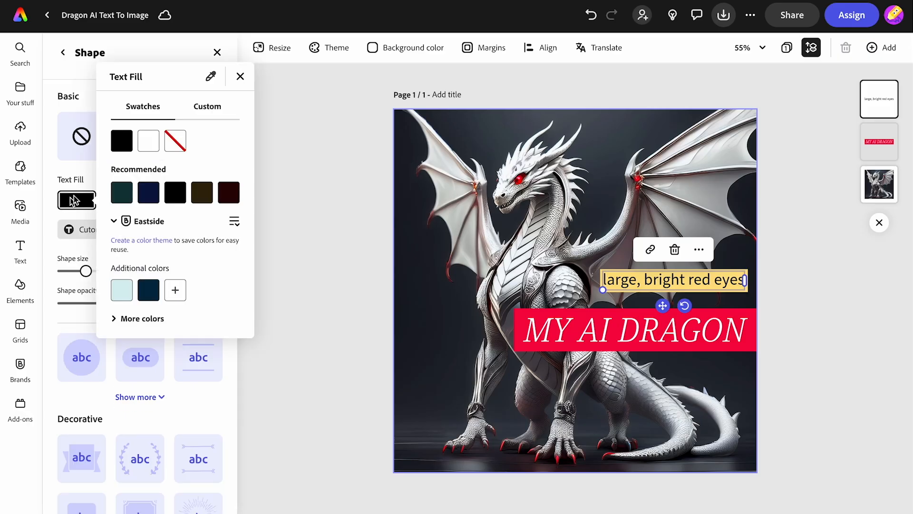
{"action": "left_click", "coordinate": [150, 142]}
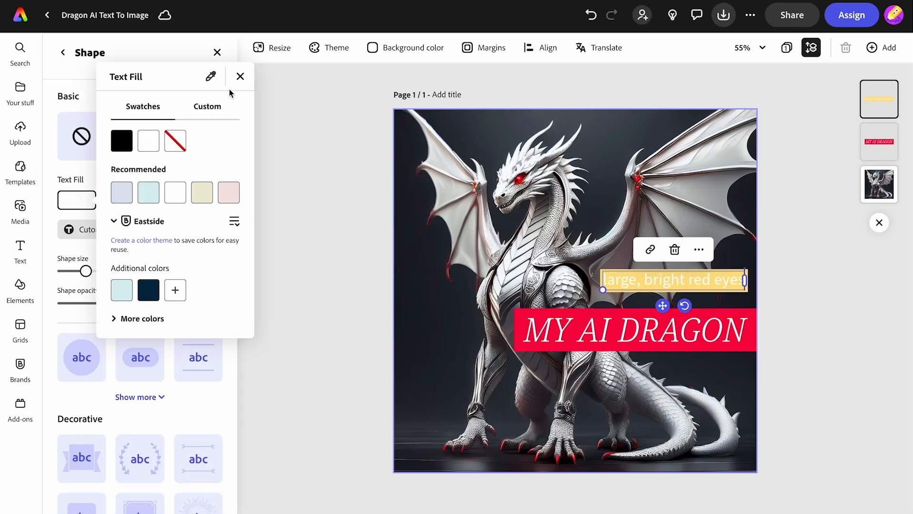
{"action": "left_click", "coordinate": [241, 77]}
{"action": "left_click", "coordinate": [141, 200]}
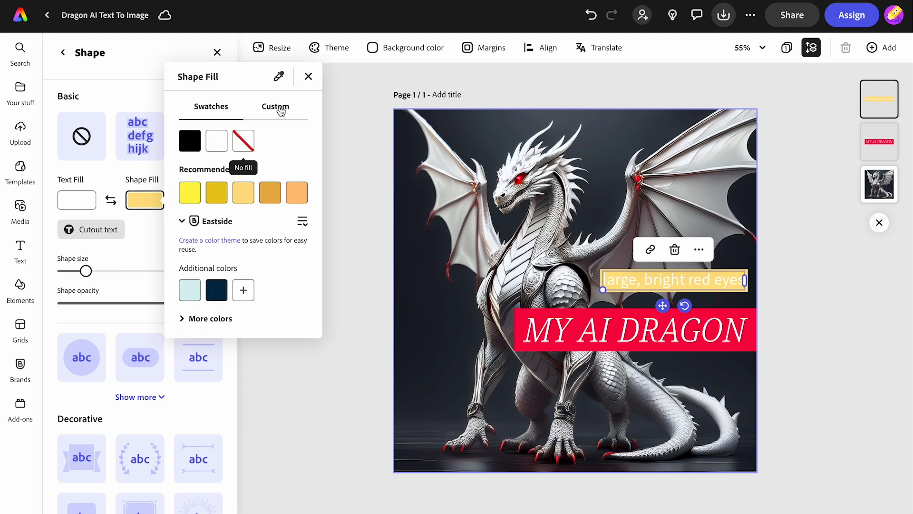
{"action": "left_click", "coordinate": [276, 106]}
{"action": "left_click", "coordinate": [219, 144]}
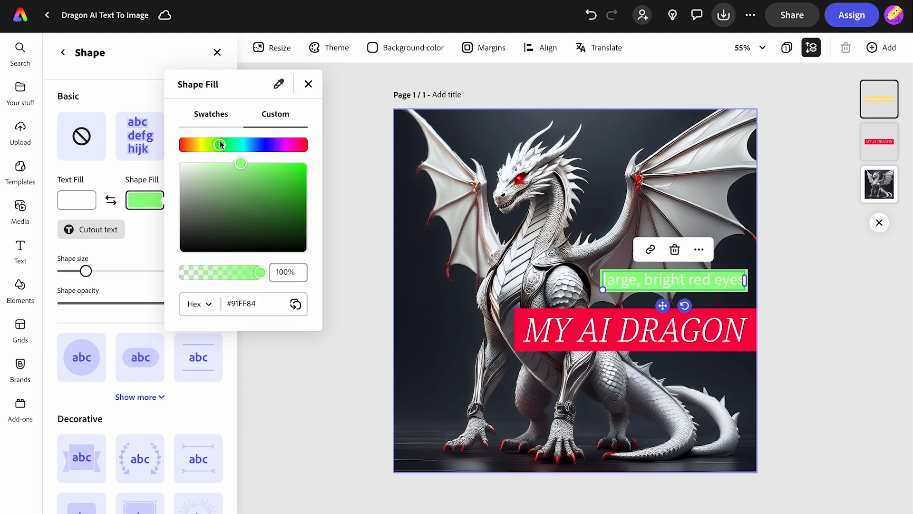
{"action": "left_click_drag", "start_coordinate": [240, 165], "coordinate": [306, 199]}
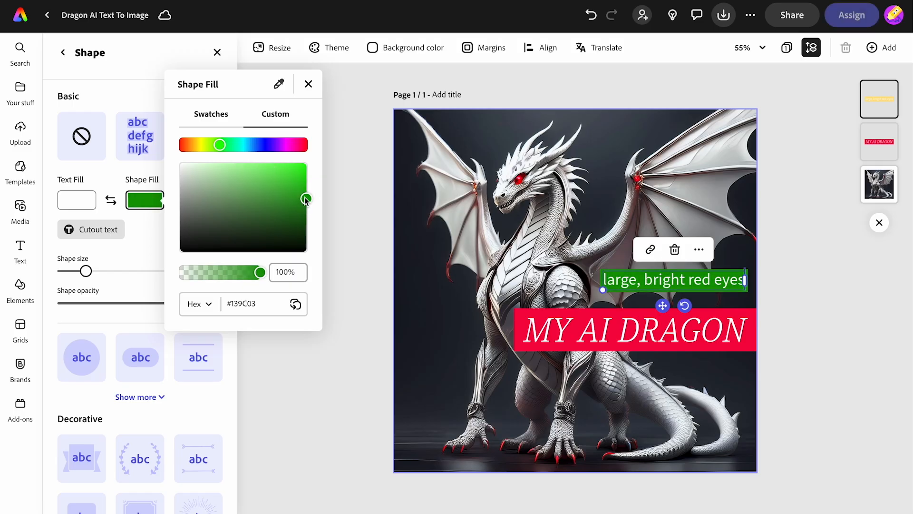
{"action": "left_click", "coordinate": [365, 135]}
Step: Position the "large, bright red eyes" label beside the dragon's eye and place a duplicate of it over the front leg
{"action": "left_click_drag", "start_coordinate": [662, 306], "coordinate": [460, 378]}
{"action": "left_click", "coordinate": [632, 130]}
{"action": "left_click", "coordinate": [669, 195]}
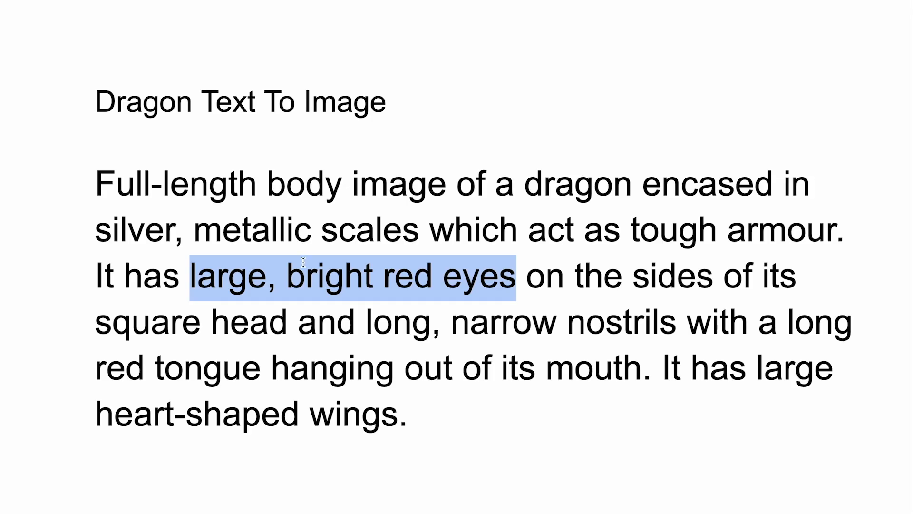
Step: Replace the lower duplicate's text with "silver, metallic scales" copied from the prompt document and shift the label slightly right
{"action": "left_click", "coordinate": [332, 289]}
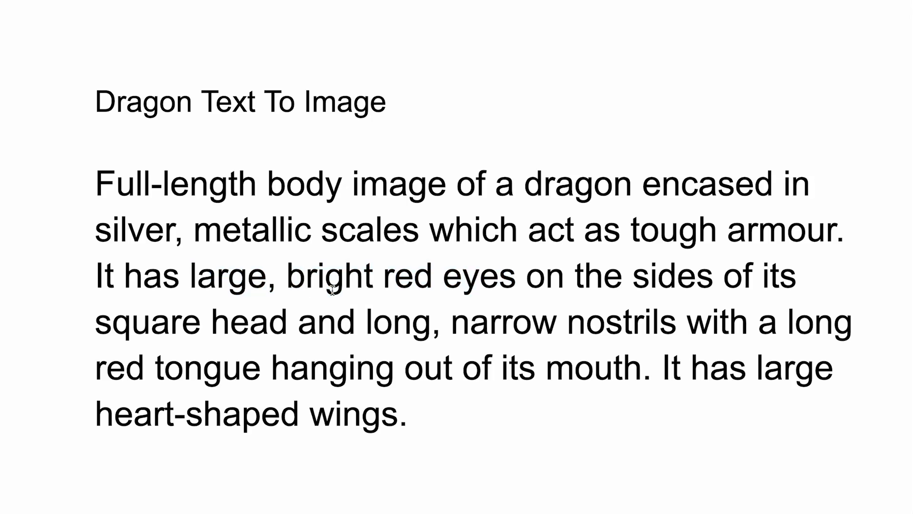
{"action": "left_click_drag", "start_coordinate": [89, 236], "coordinate": [414, 234]}
{"action": "key", "text": "ctrl+c"}
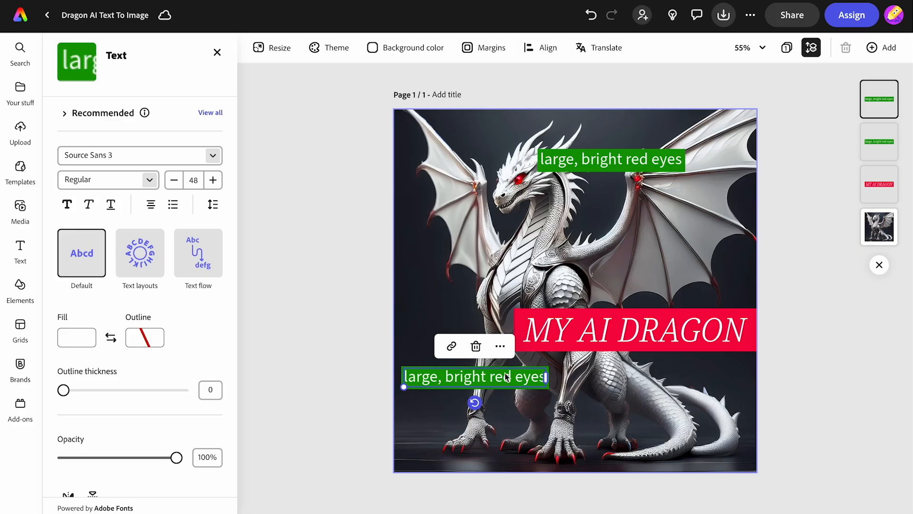
{"action": "key", "text": "ctrl+a"}
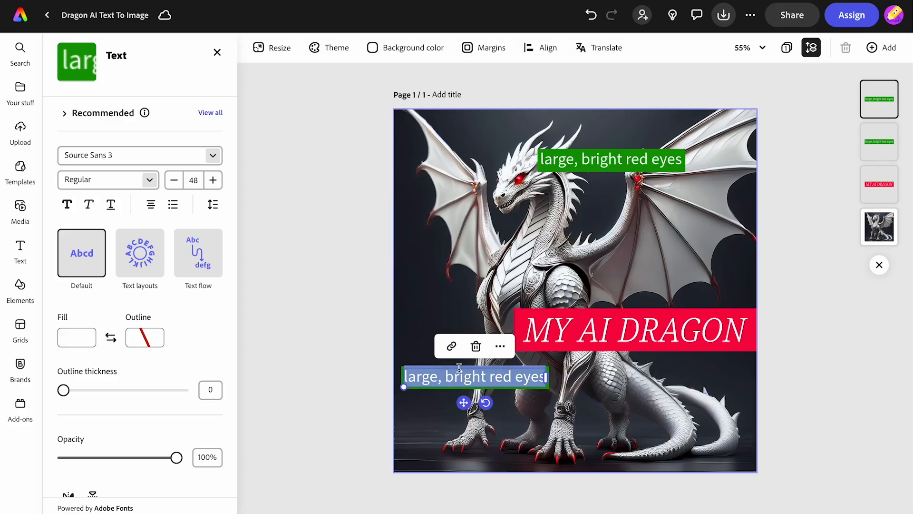
{"action": "key", "text": "ctrl+v"}
{"action": "left_click_drag", "start_coordinate": [460, 403], "coordinate": [475, 403]}
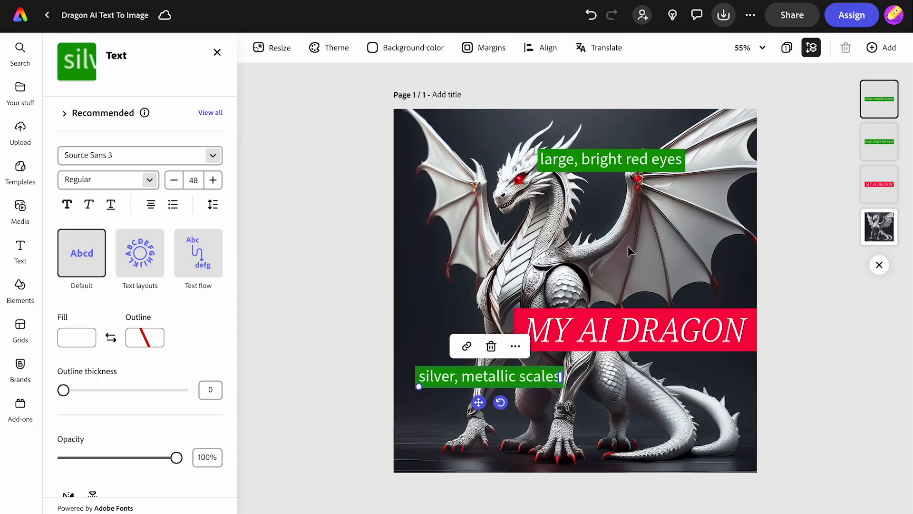
Step: Duplicate the "large, bright red eyes" label onto the wing above the title and change its text to "large sharp wings"
{"action": "left_click", "coordinate": [606, 162]}
{"action": "left_click", "coordinate": [635, 137]}
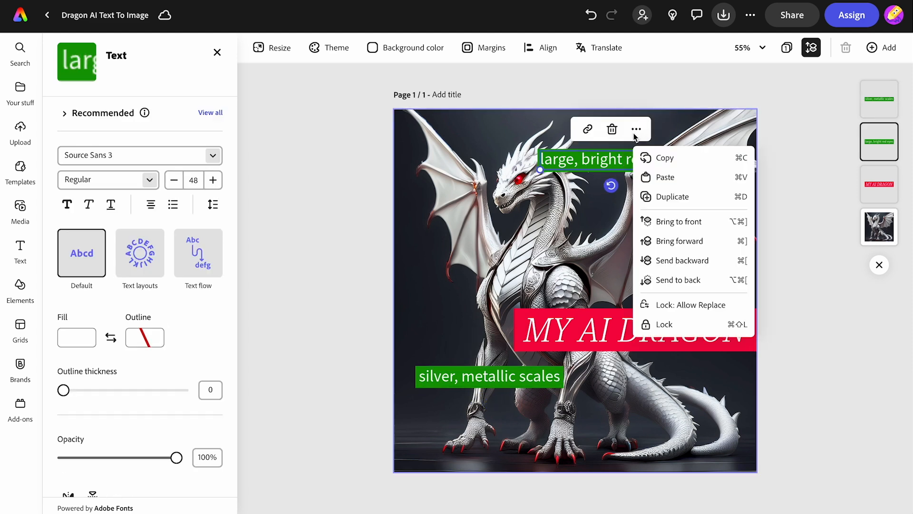
{"action": "left_click", "coordinate": [656, 195]}
{"action": "left_click_drag", "start_coordinate": [641, 181], "coordinate": [672, 266]}
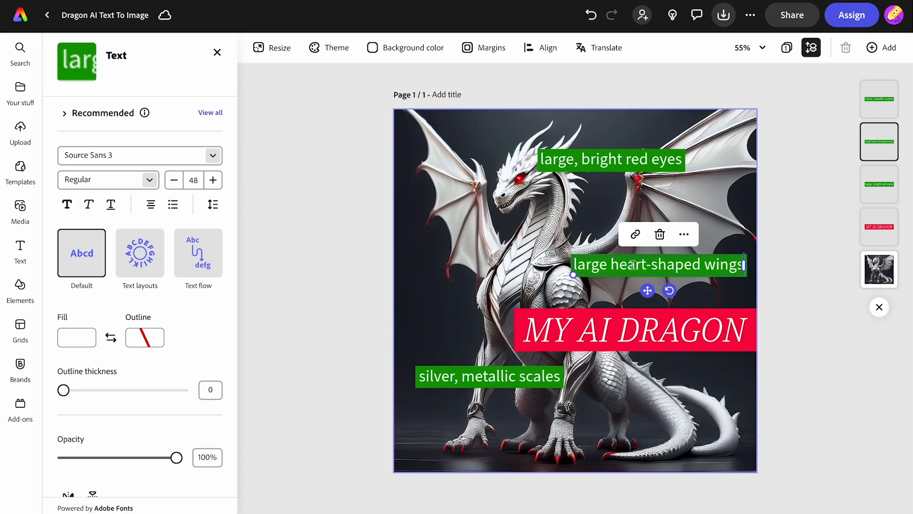
{"action": "left_click_drag", "start_coordinate": [611, 265], "coordinate": [698, 265]}
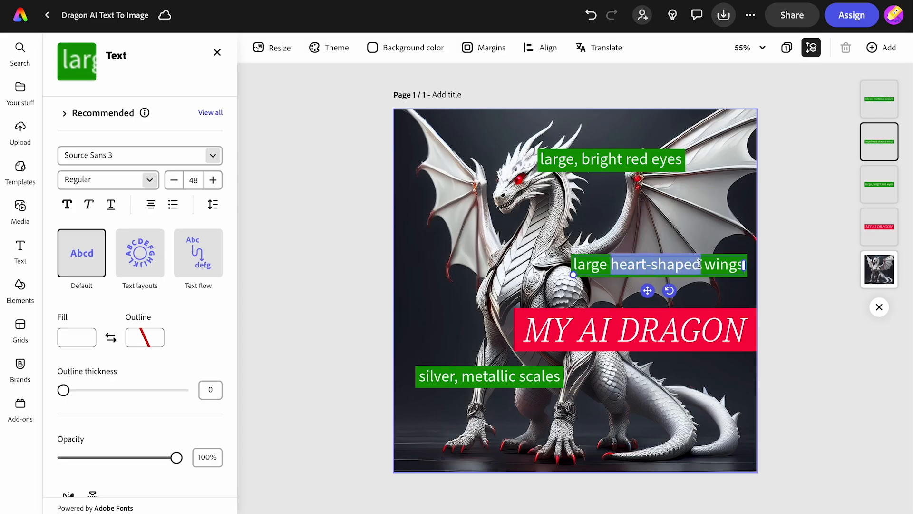
{"action": "type", "text": "sharp"}
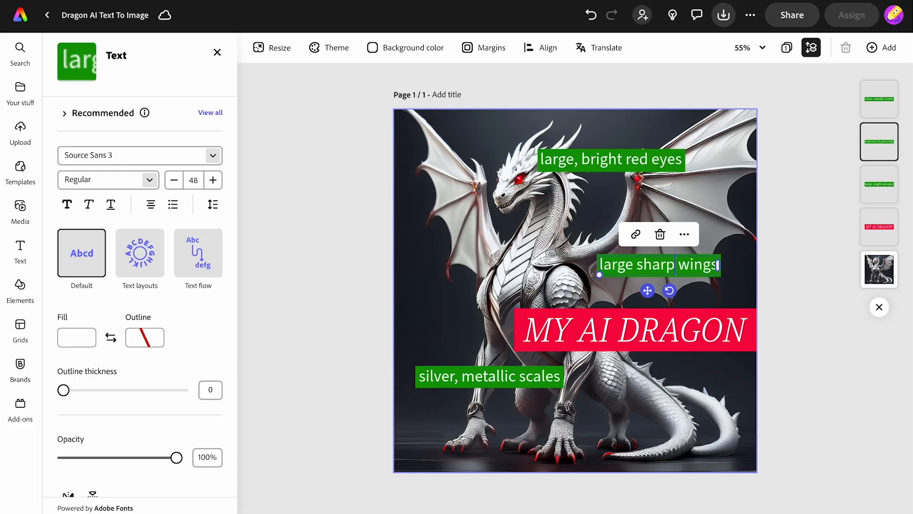
Step: Duplicate the "large sharp wings" label, place it beside the dragon's feet and change its text to "pointed red toe-nails"
{"action": "key", "text": "ctrl+d"}
{"action": "left_click_drag", "start_coordinate": [671, 302], "coordinate": [633, 437]}
{"action": "type", "text": "pointed red toe-nails"}
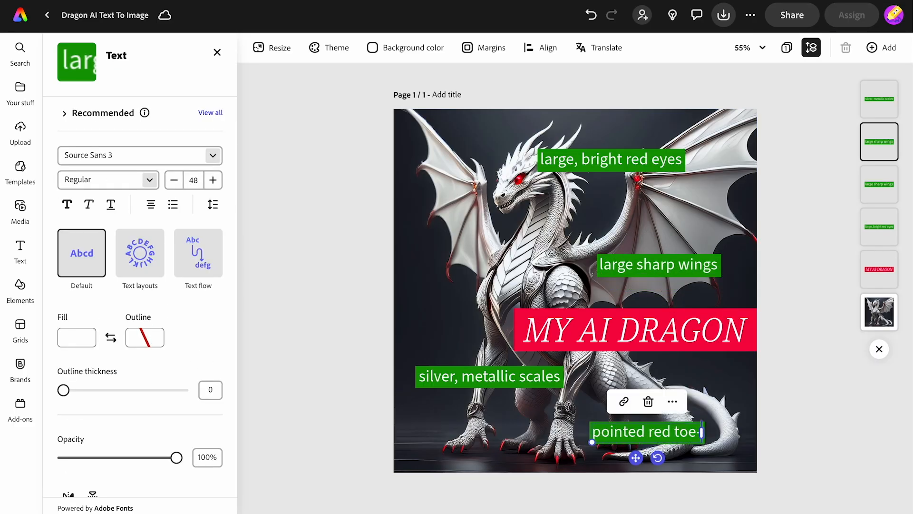
Step: Download the finished design as a PNG image and dismiss the list of downloaded files
{"action": "left_click", "coordinate": [722, 16]}
{"action": "left_click", "coordinate": [800, 151]}
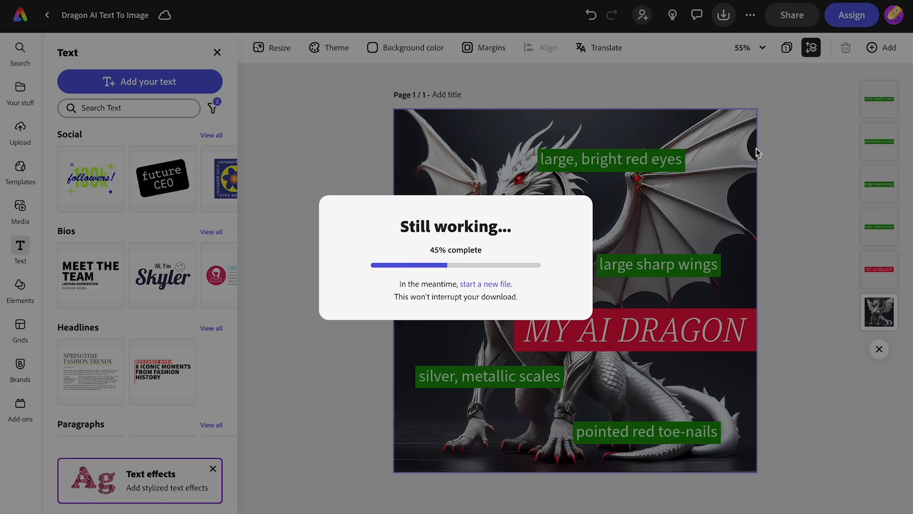
{"action": "left_click", "coordinate": [660, 357]}
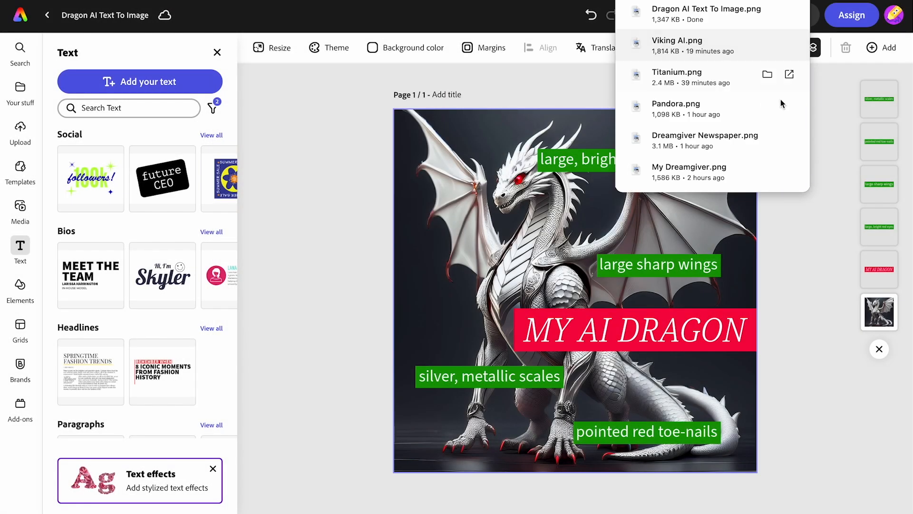
{"action": "left_click", "coordinate": [826, 138]}
Step: Share the design through a view-only link and open the copied link in the browser
{"action": "left_click", "coordinate": [792, 14]}
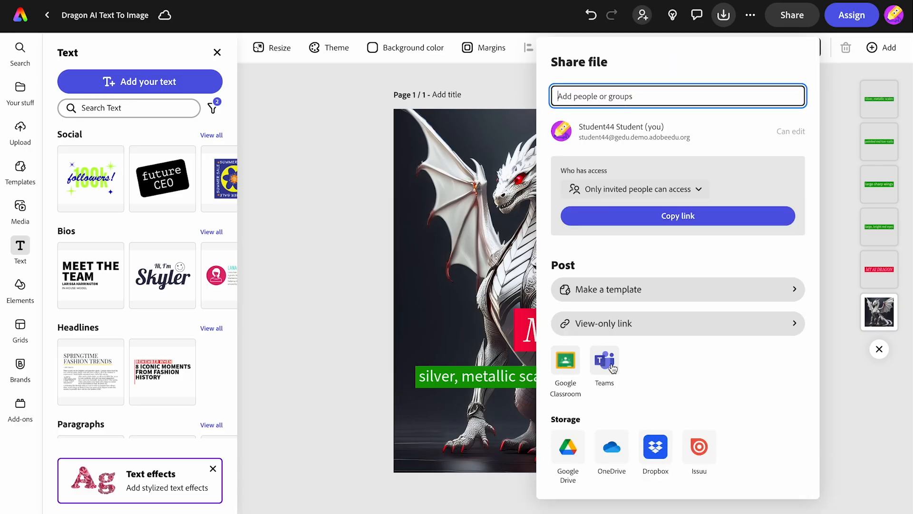
{"action": "left_click", "coordinate": [622, 326]}
{"action": "left_click", "coordinate": [643, 364]}
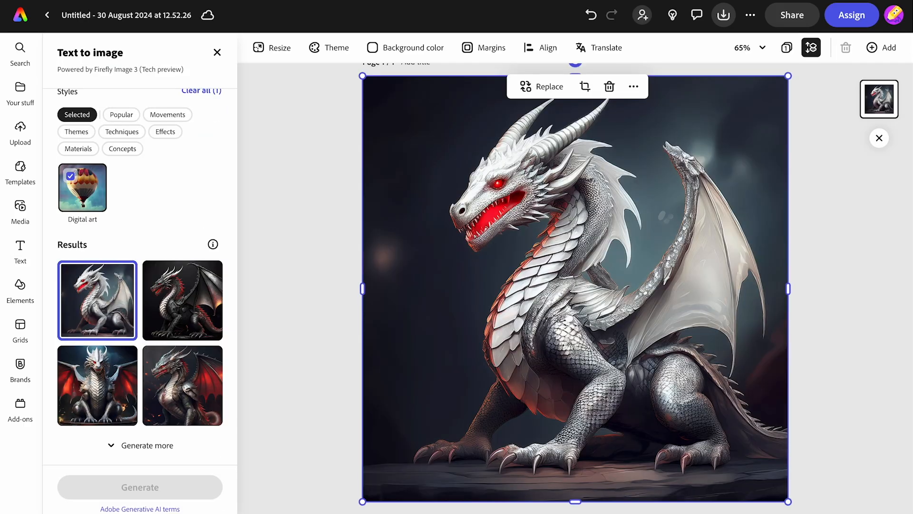
{"action": "key", "text": "ctrl+v"}
{"action": "key", "text": "Return"}
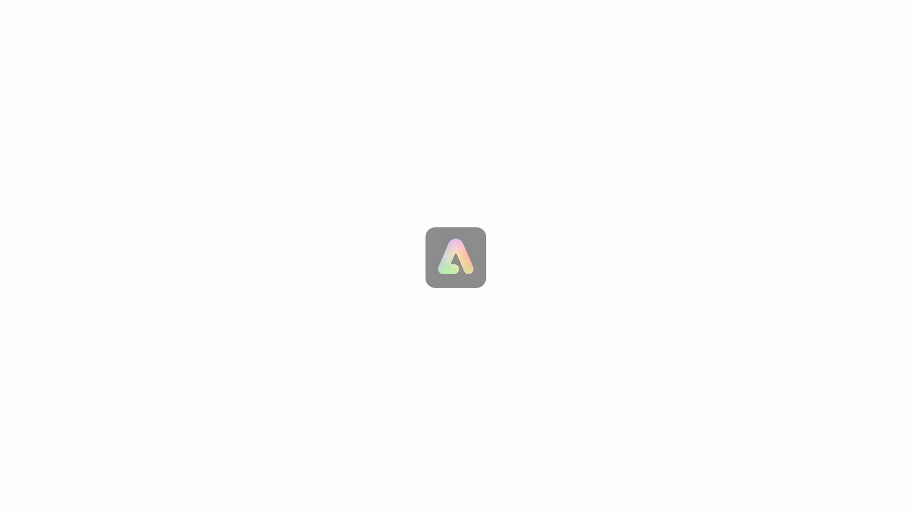